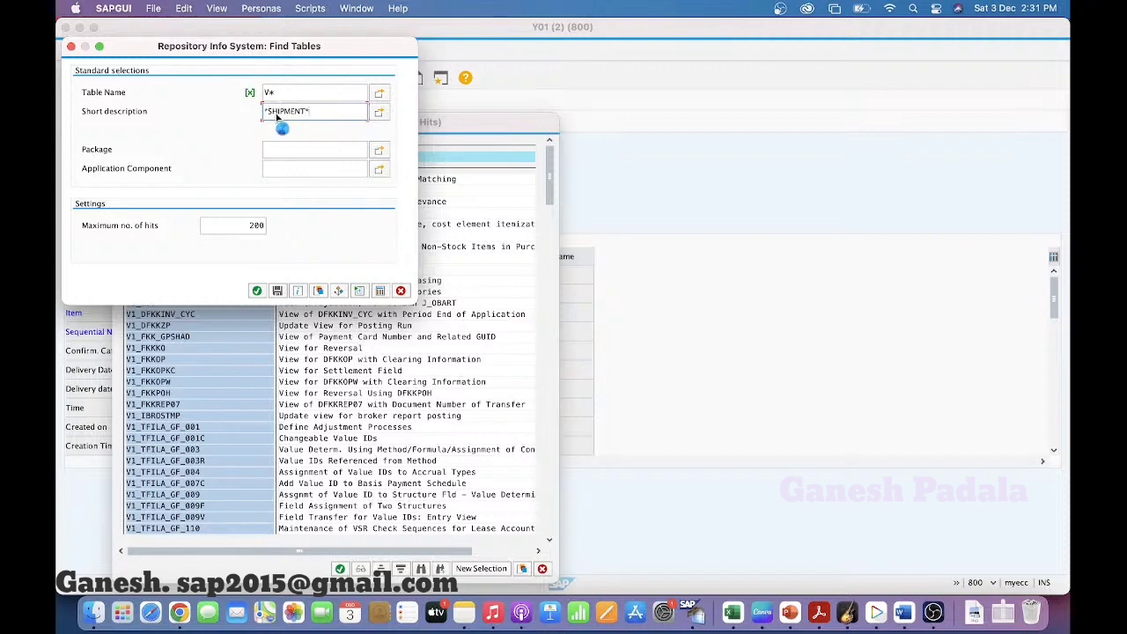
# Search the repository for tables named V* with the short description *SHIPMENT*, and again with *SHIP*
pyautogui.press('Return')
pyautogui.press('Return')
pyautogui.click(298, 111)
pyautogui.press('Return')
pyautogui.press('Return')
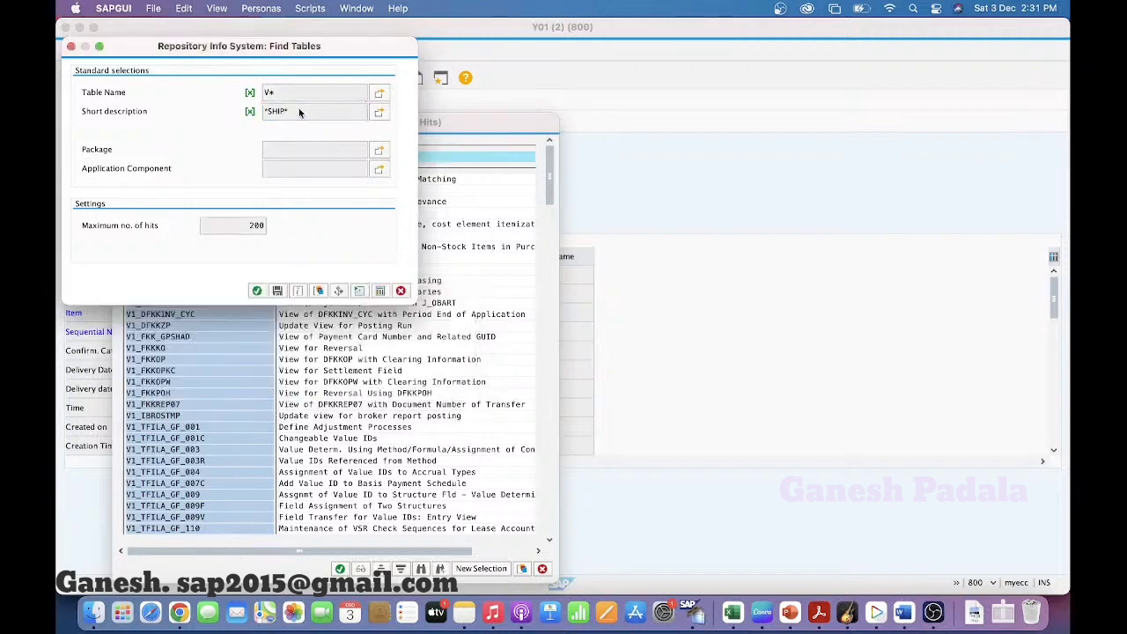
# Repeat the table search for V* with the short description *SHIP* and close the search criteria
pyautogui.doubleClick(290, 94)
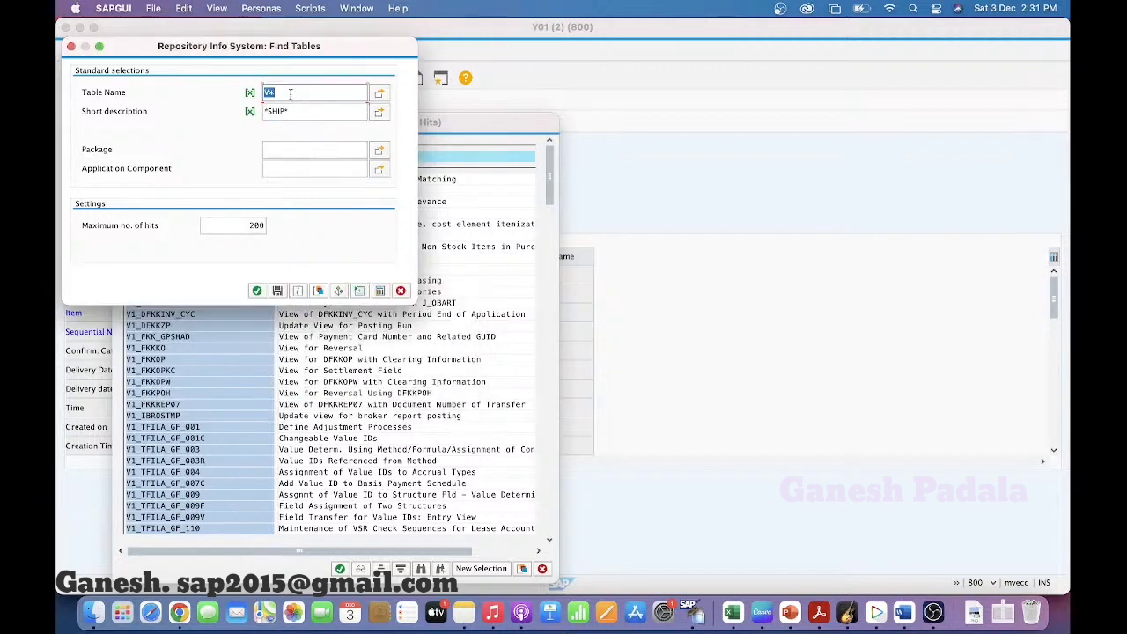
pyautogui.click(291, 95)
pyautogui.press('Return')
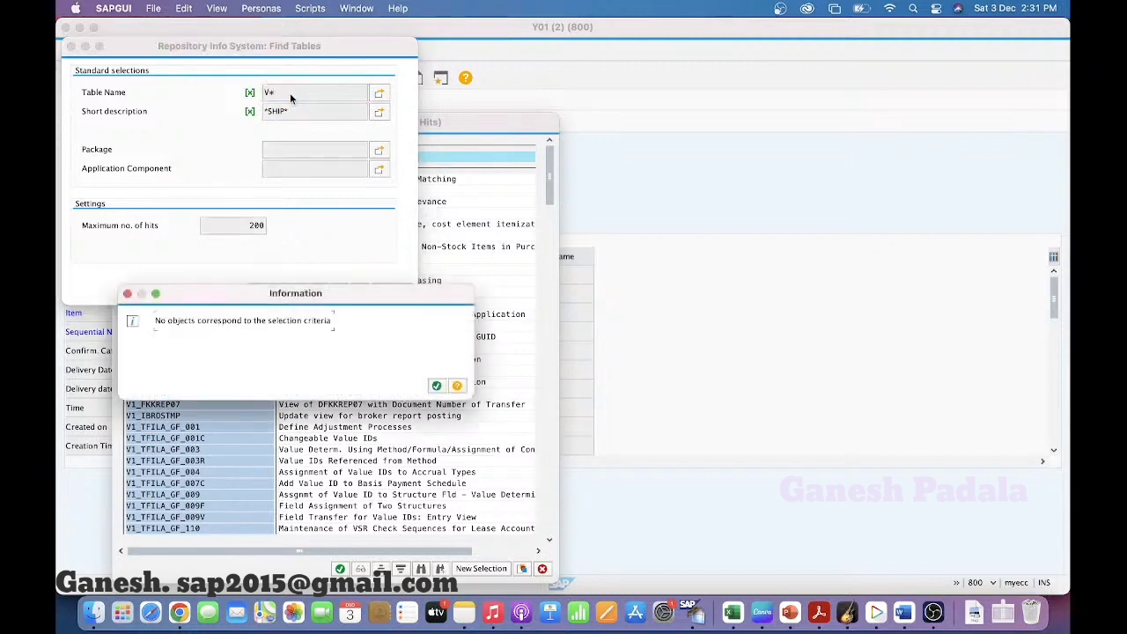
pyautogui.press('Return')
pyautogui.click(301, 112)
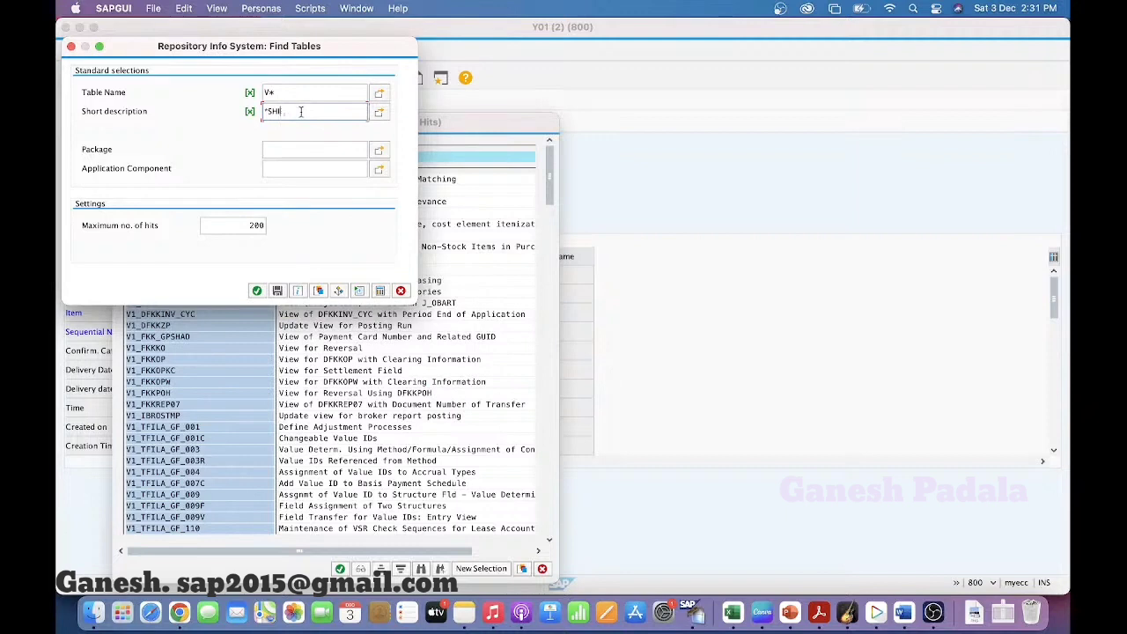
pyautogui.click(401, 290)
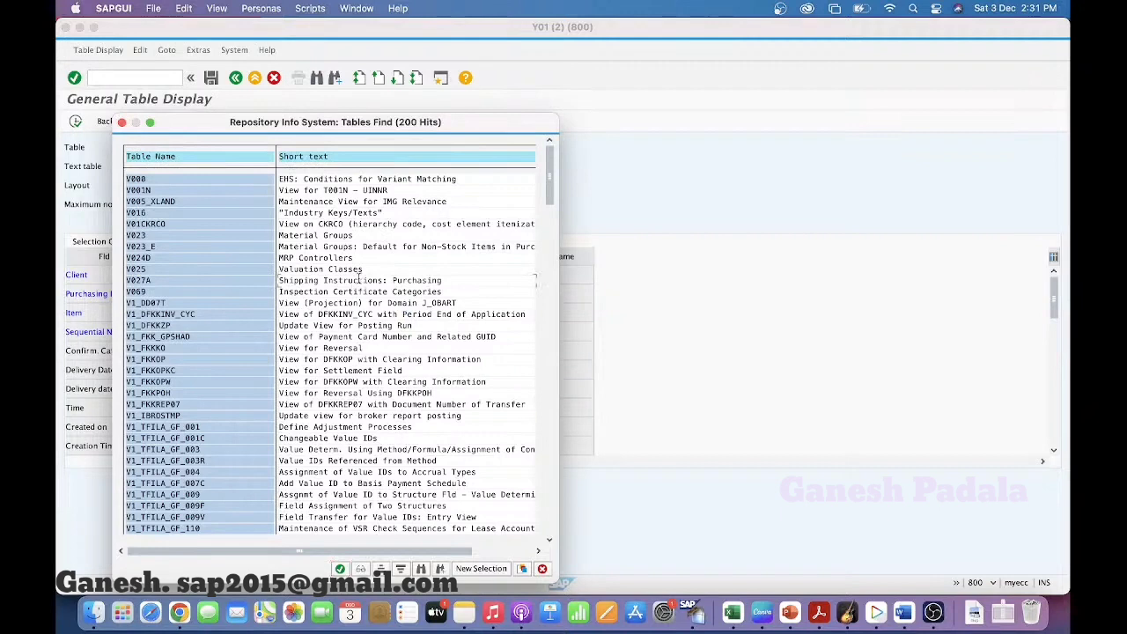
# Search the list of found tables for SHIPMENT, starting at the current line, and close the search
pyautogui.click(421, 569)
pyautogui.write('SH')
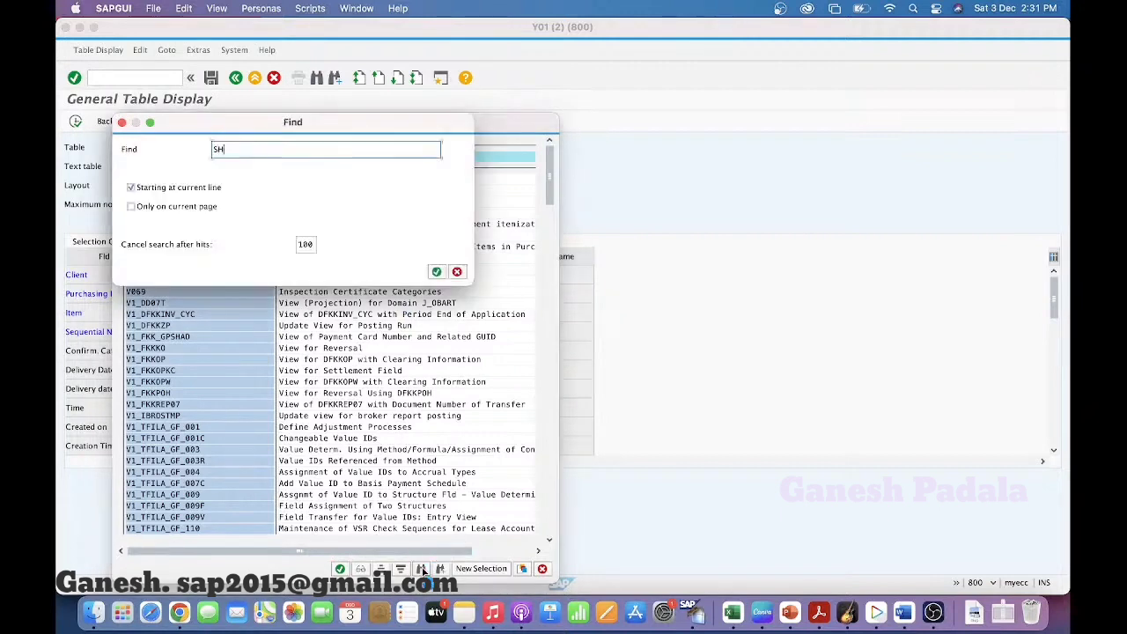
pyautogui.write('IPMENT')
pyautogui.press('Return')
pyautogui.press('Return')
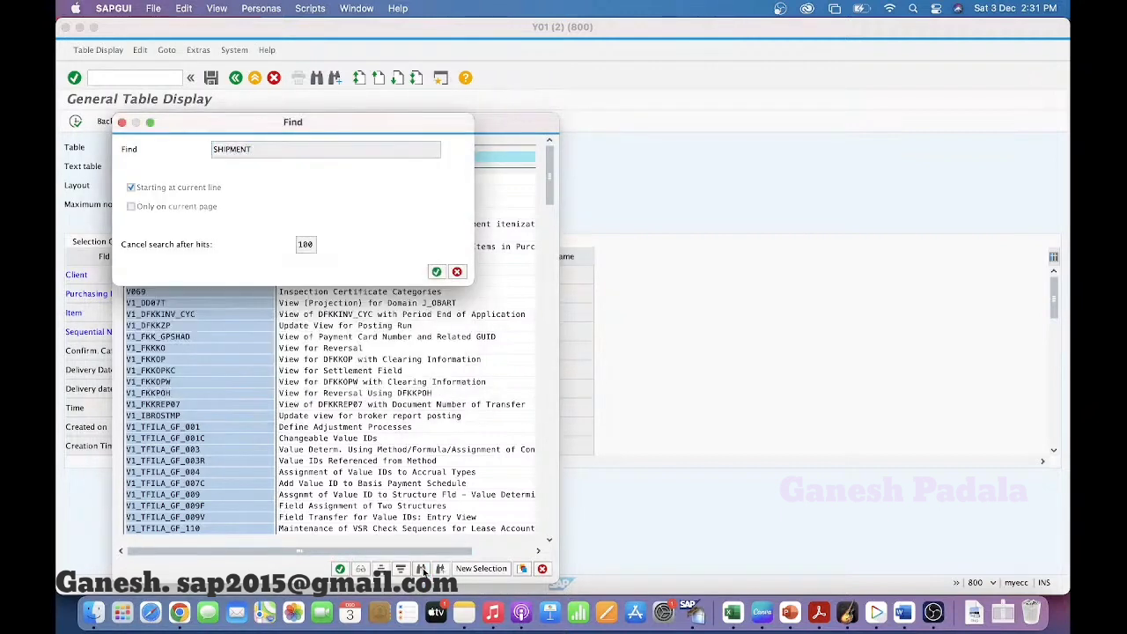
pyautogui.click(457, 271)
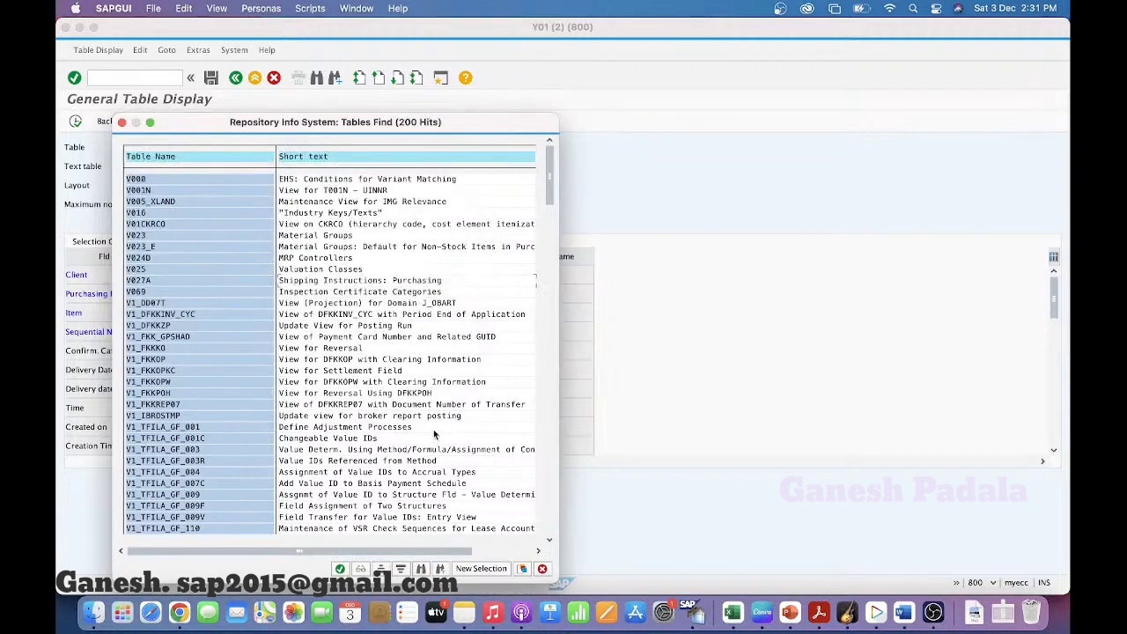
# Run a new table selection for V* with the maximum number of hits left blank
pyautogui.click(480, 568)
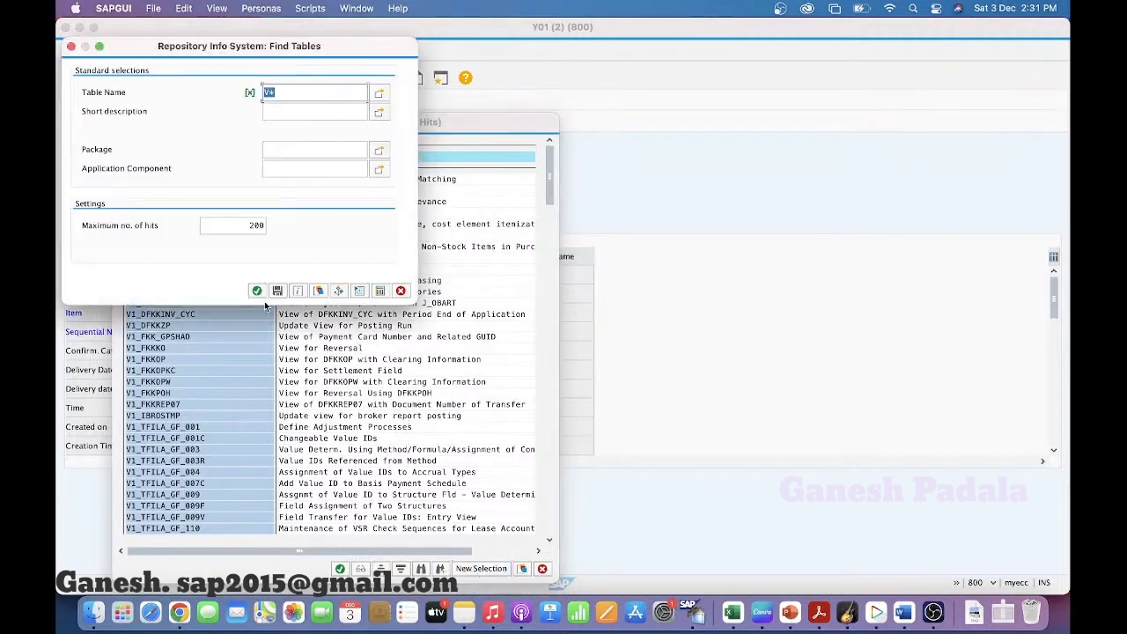
pyautogui.click(236, 227)
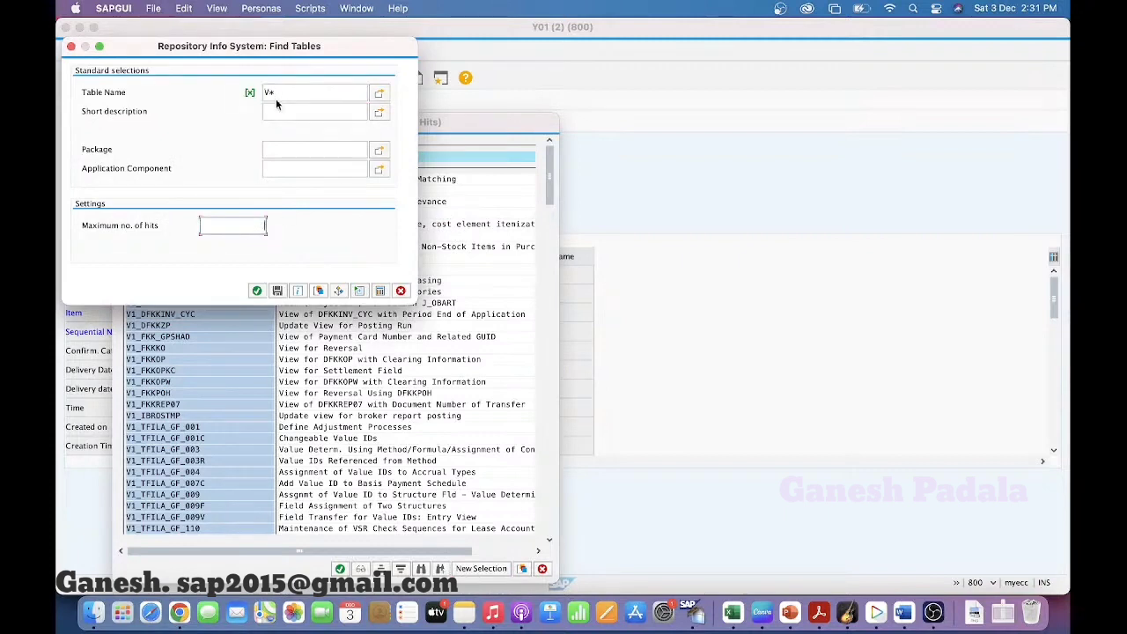
pyautogui.click(256, 291)
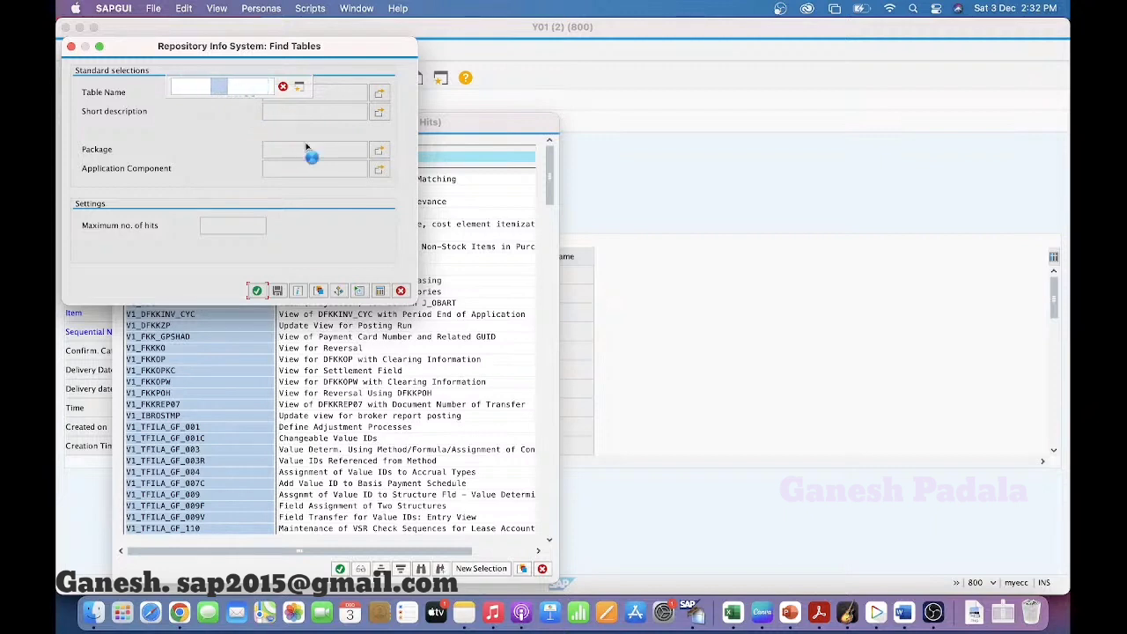
pyautogui.rightClick(698, 619)
pyautogui.click(643, 277)
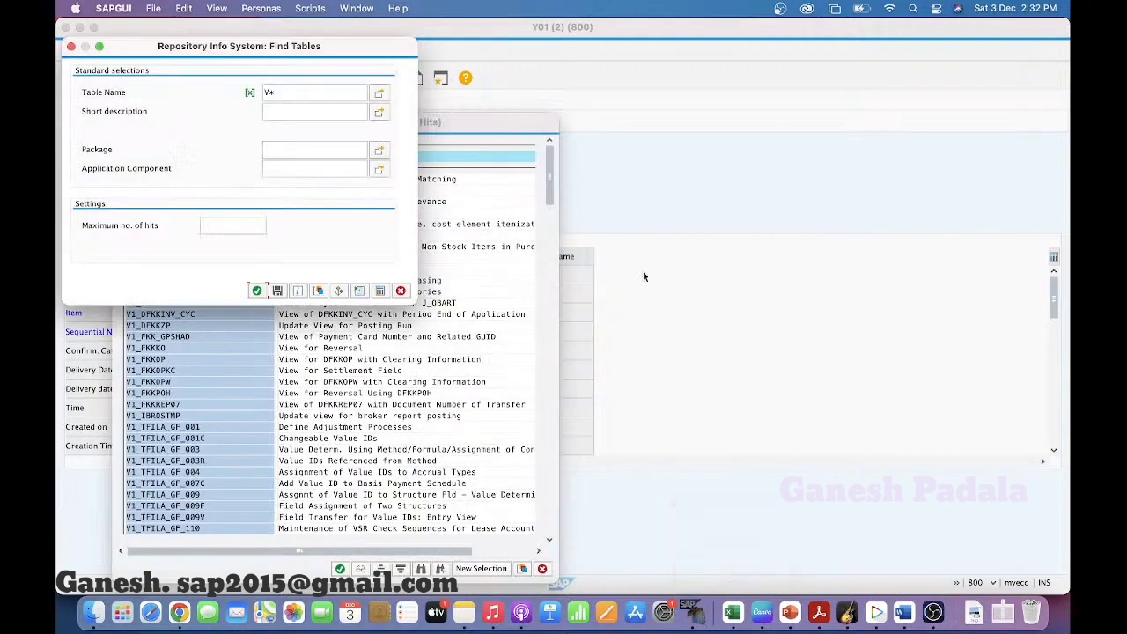
# Search for tables by the short description *SHIPMENT* without a table name, and close the table search
pyautogui.click(289, 151)
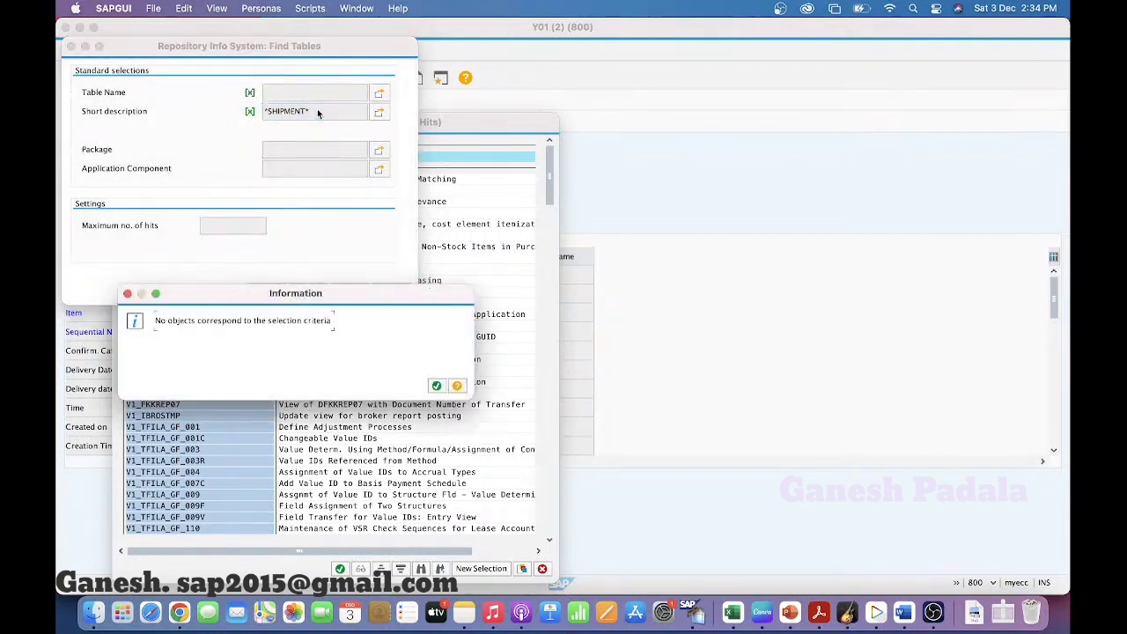
pyautogui.press('Return')
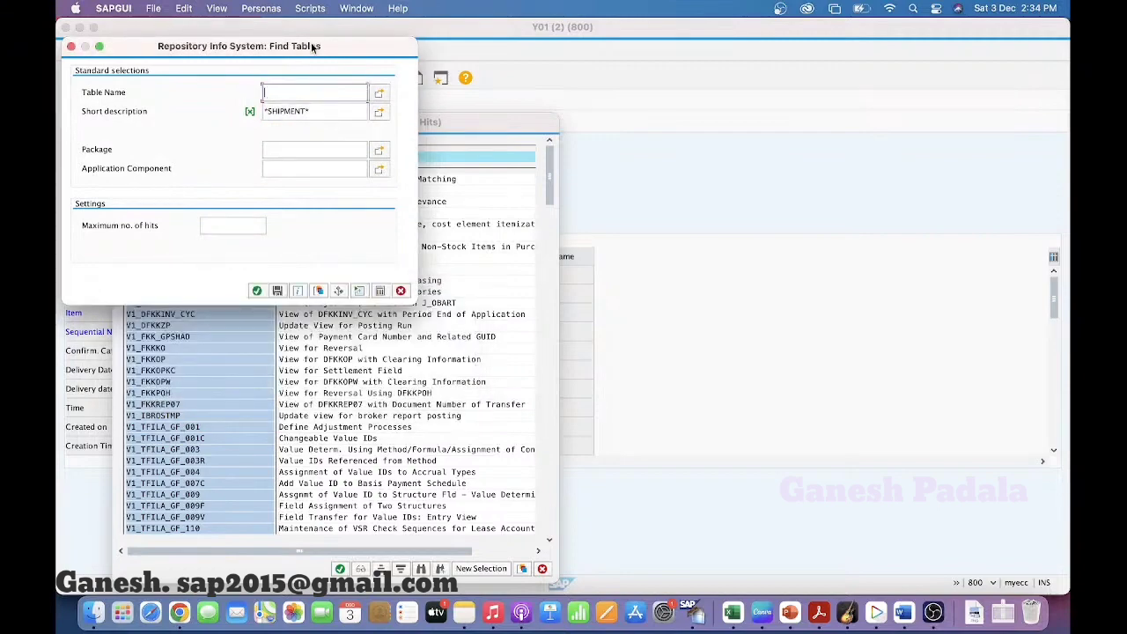
pyautogui.moveTo(314, 44); pyautogui.dragTo(708, 104)
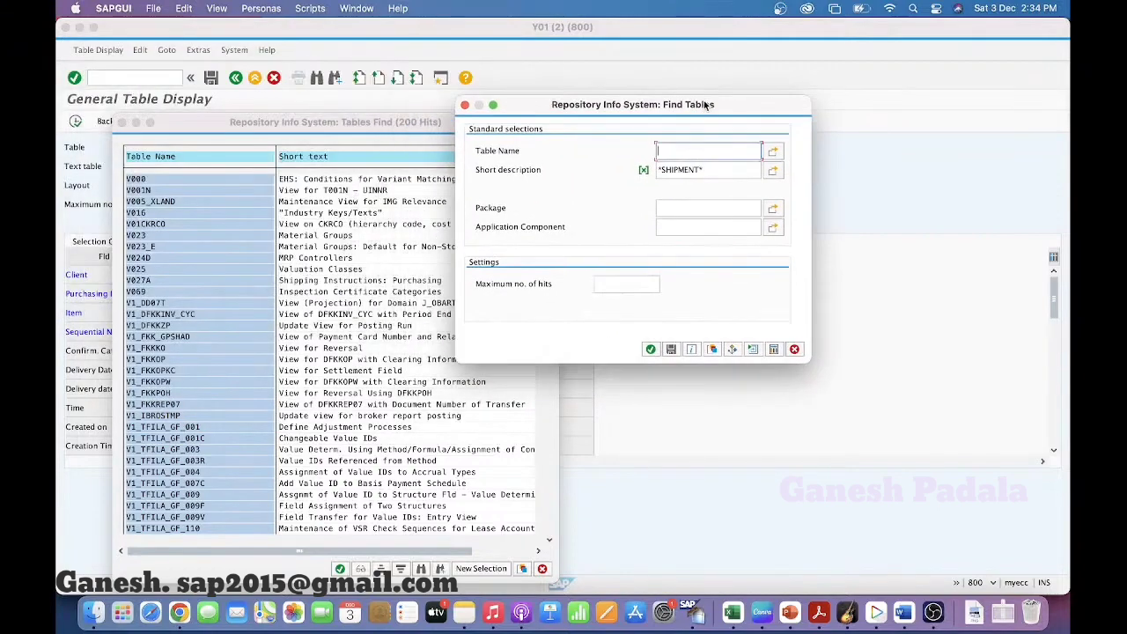
pyautogui.click(794, 349)
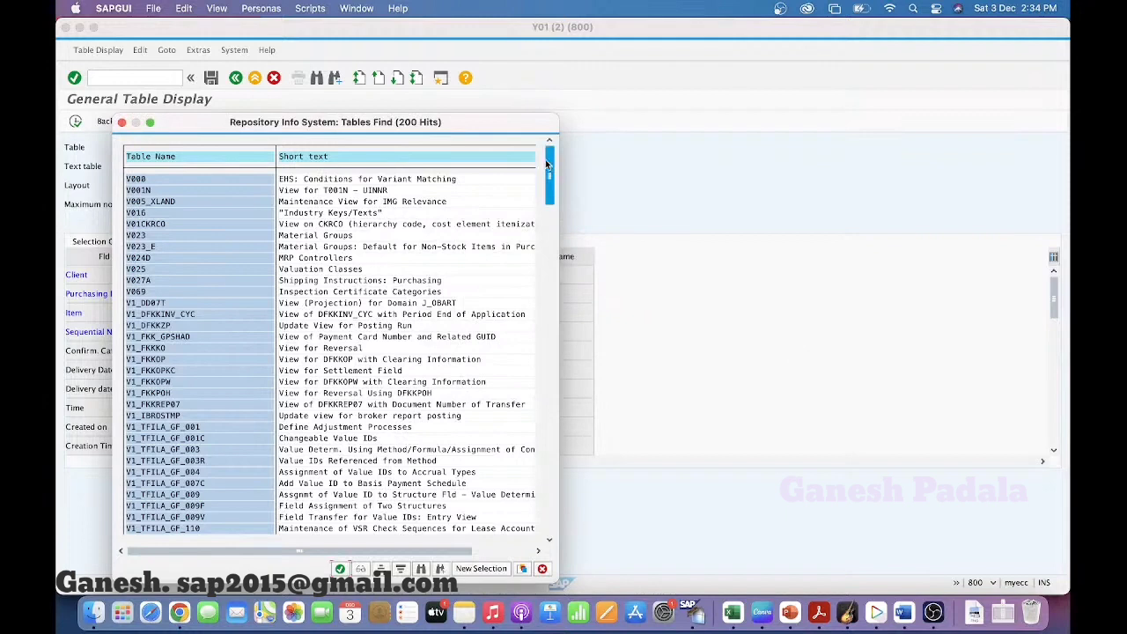
pyautogui.click(542, 569)
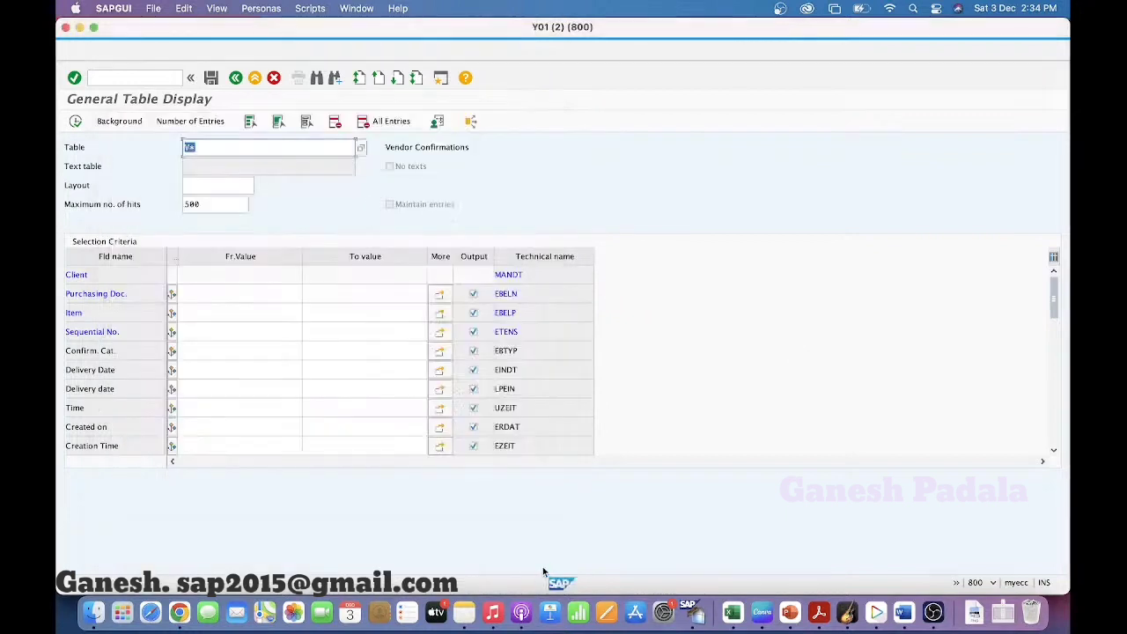
# Go from the General Table Display to the Display Shipment transaction
pyautogui.click(129, 78)
pyautogui.write('/')
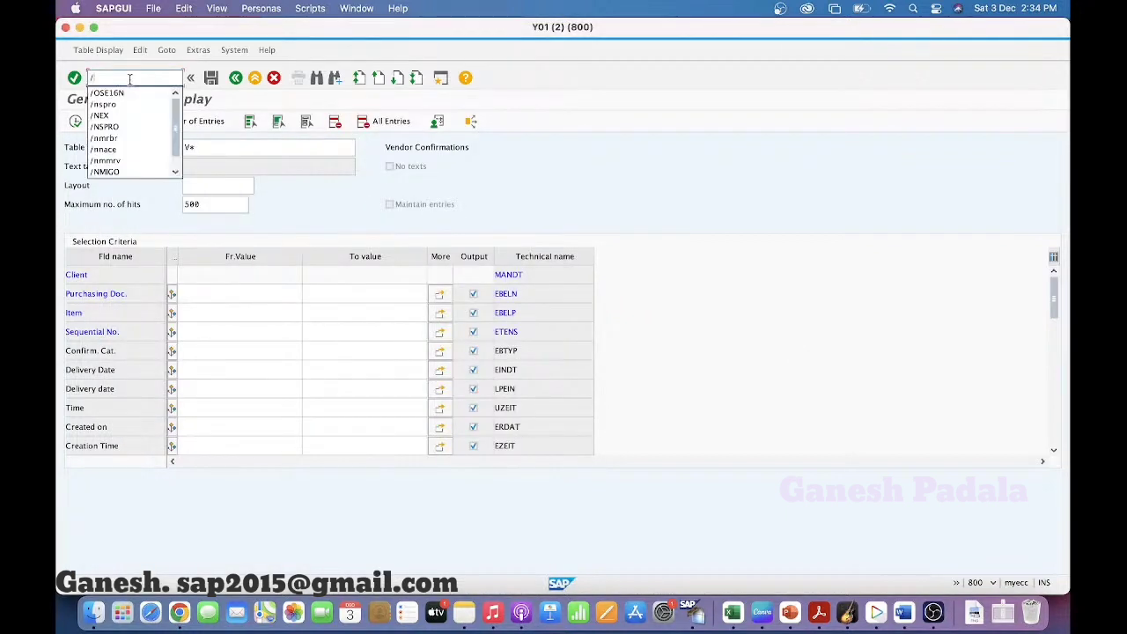
pyautogui.write('NV1')
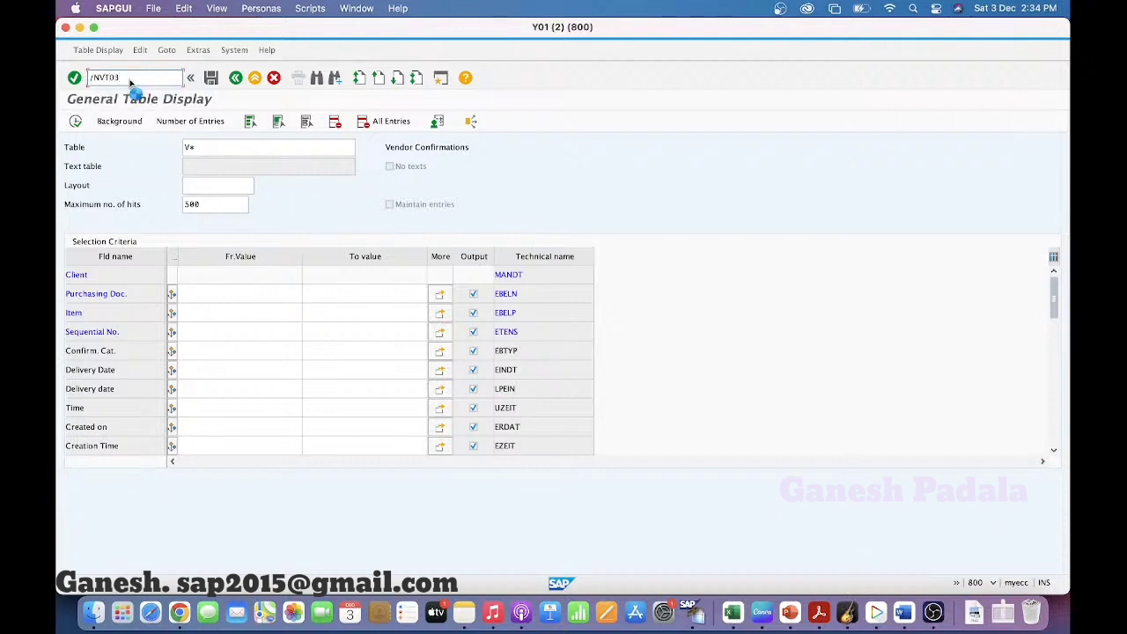
pyautogui.press('Return')
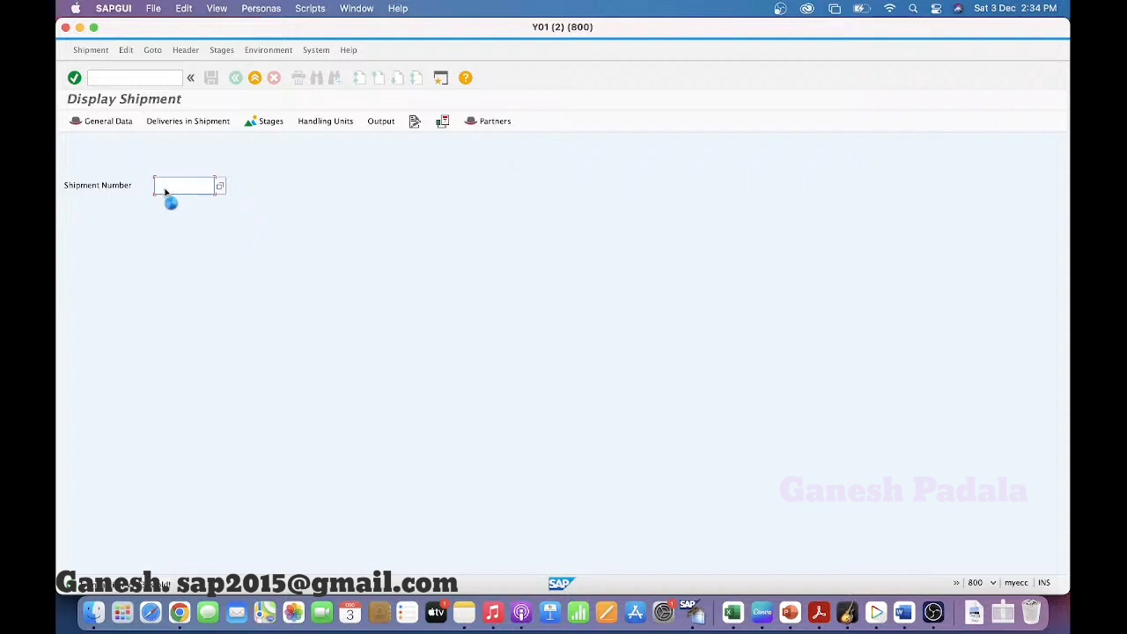
# Check the technical information of the Shipment Number field for its table name
pyautogui.press('F1')
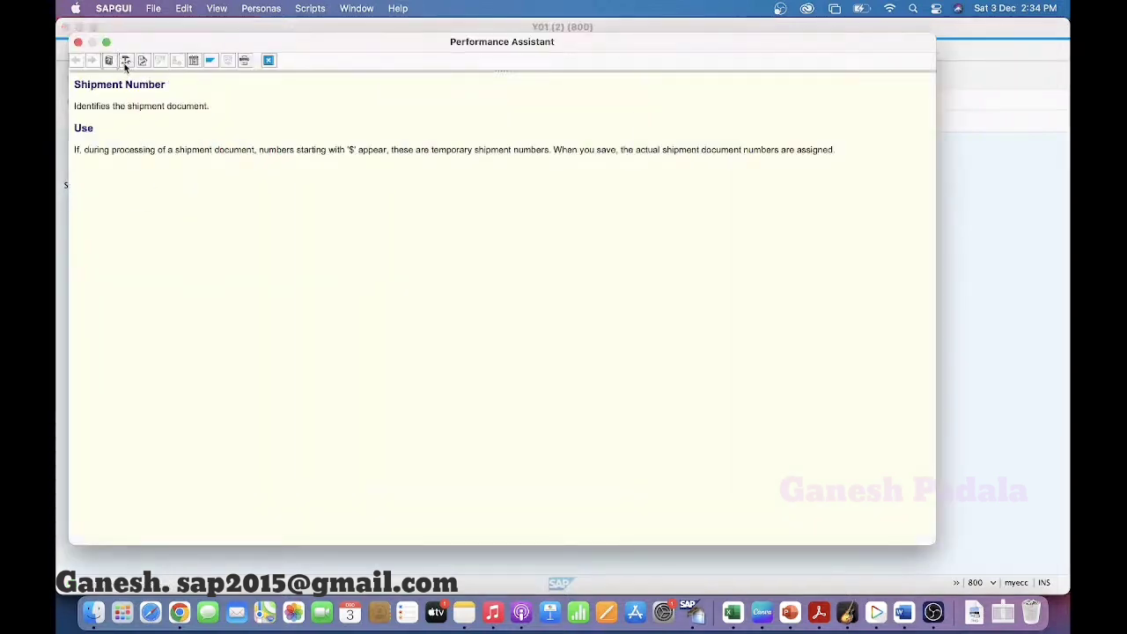
pyautogui.click(126, 61)
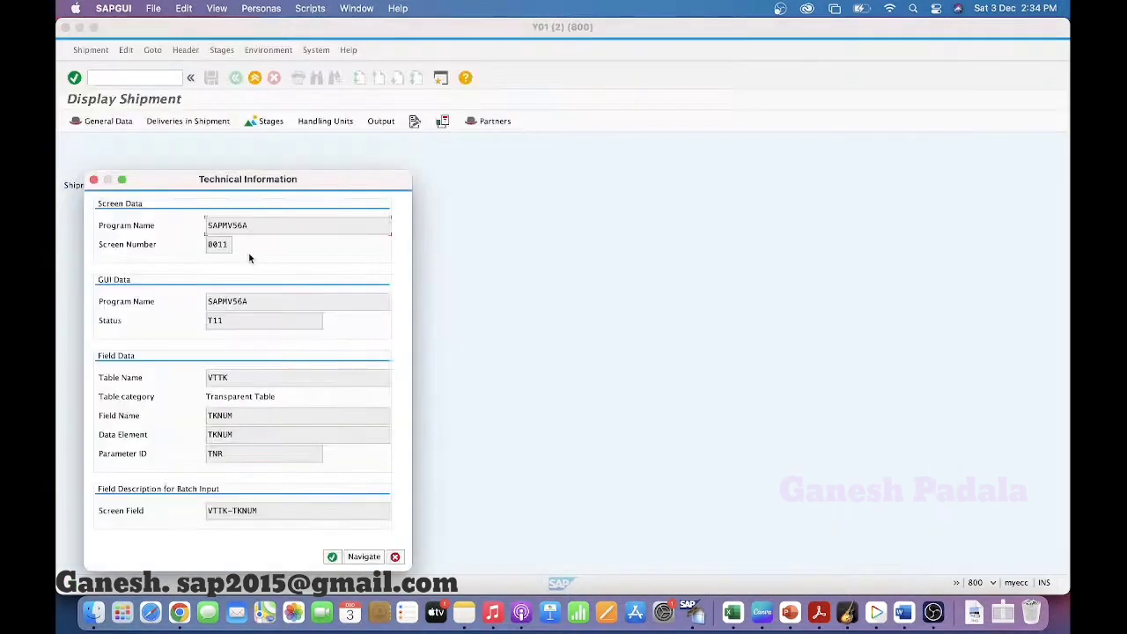
pyautogui.moveTo(237, 375); pyautogui.dragTo(169, 379)
pyautogui.click(394, 557)
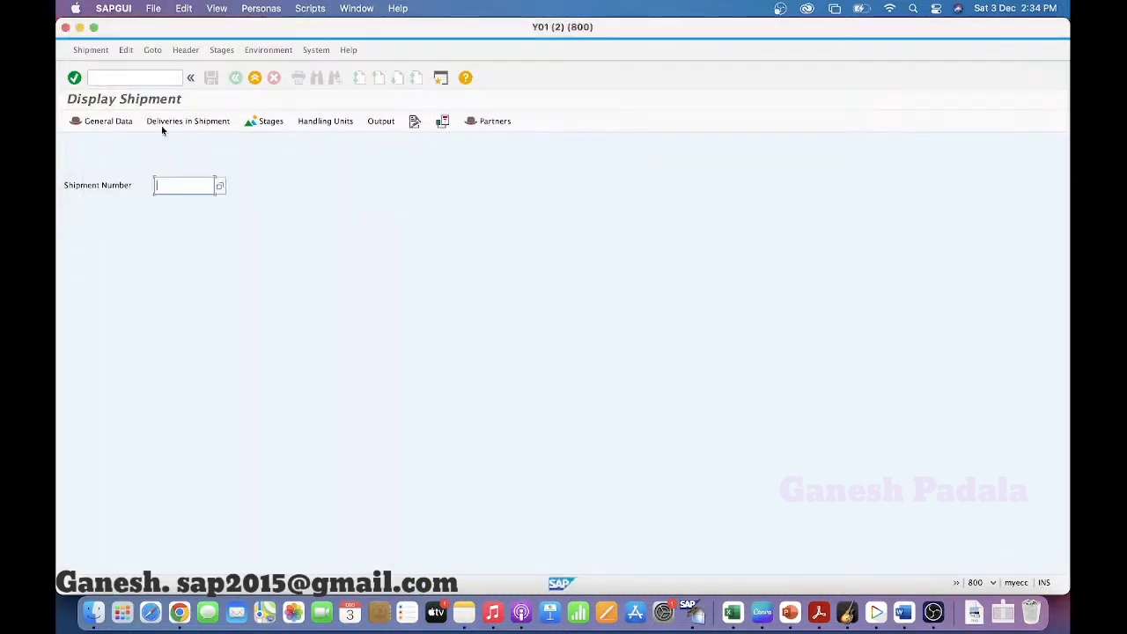
# Return to SAP Easy Access, open transaction SE16N, and load table VTTK followed by table VTTP
pyautogui.click(255, 79)
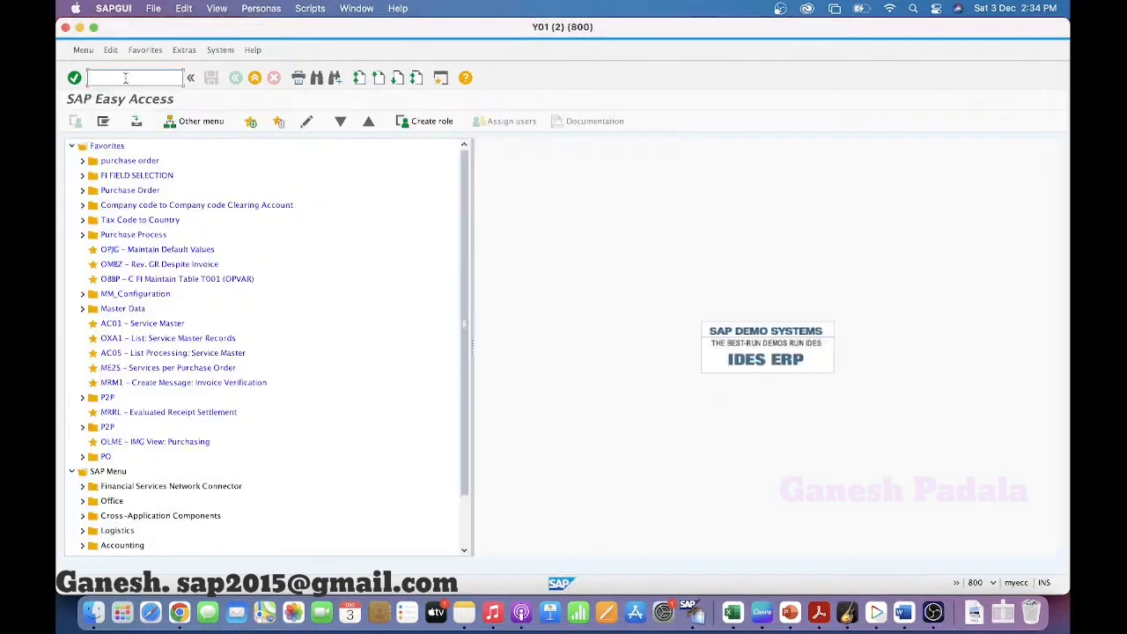
pyautogui.write('se16n')
pyautogui.press('Return')
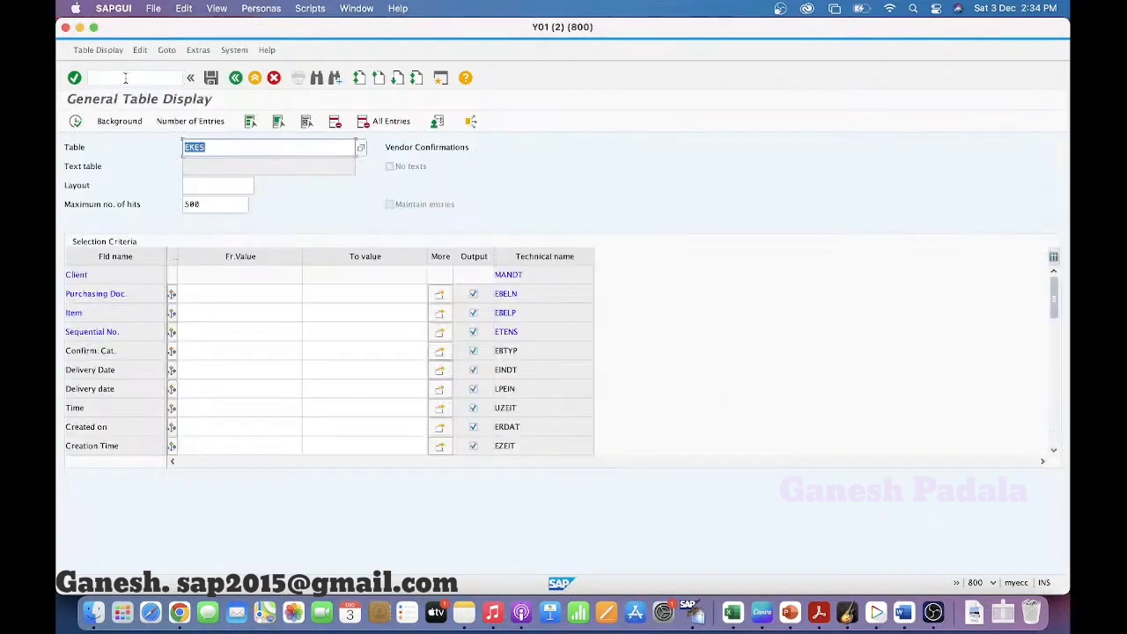
pyautogui.write('VTTK')
pyautogui.press('Return')
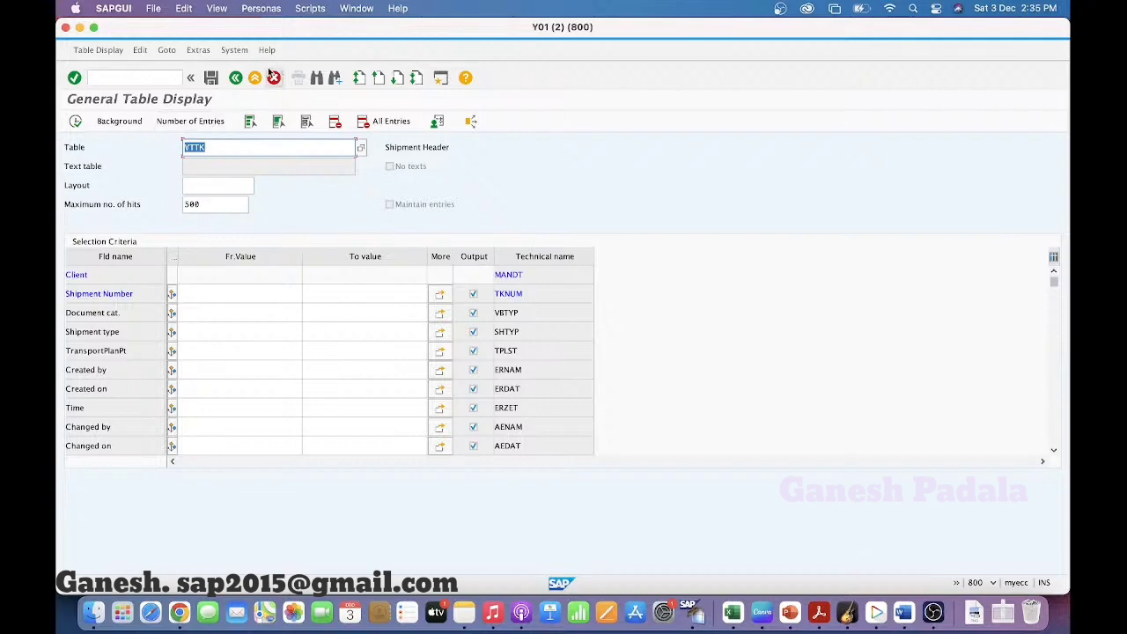
pyautogui.write('VTTP')
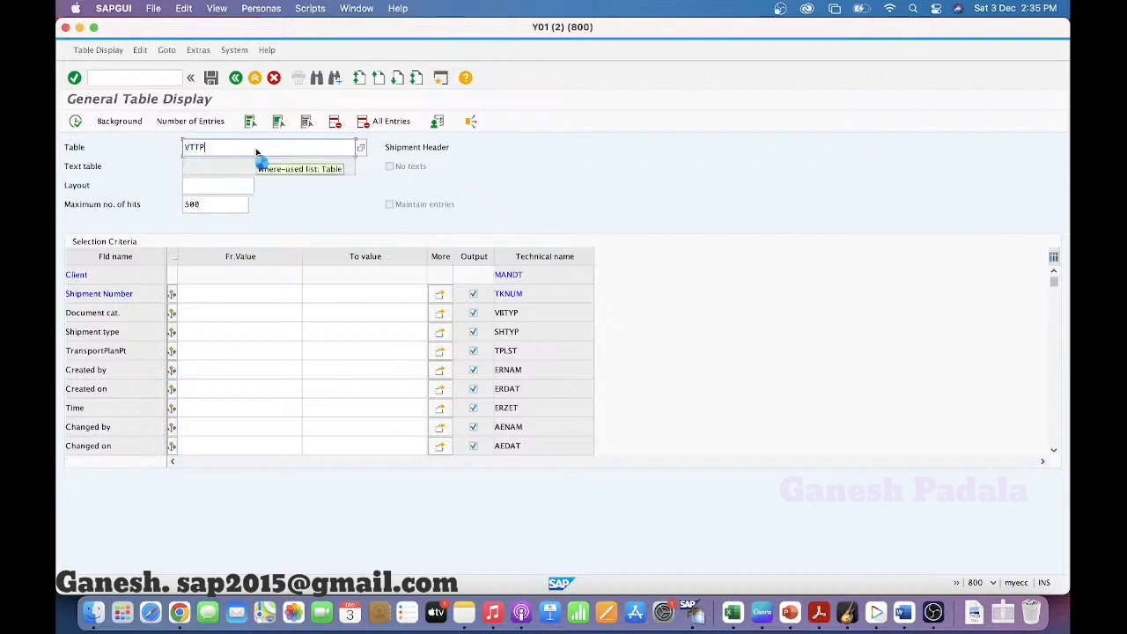
pyautogui.press('Return')
# Switch to PowerPoint and enter "VTTK and VTTP" as the tables for Create Shipment Document on the Outbound Process slide
pyautogui.press('super+Tab')
pyautogui.press('super+Tab')
pyautogui.press('super+Tab')
pyautogui.press('super+Tab')
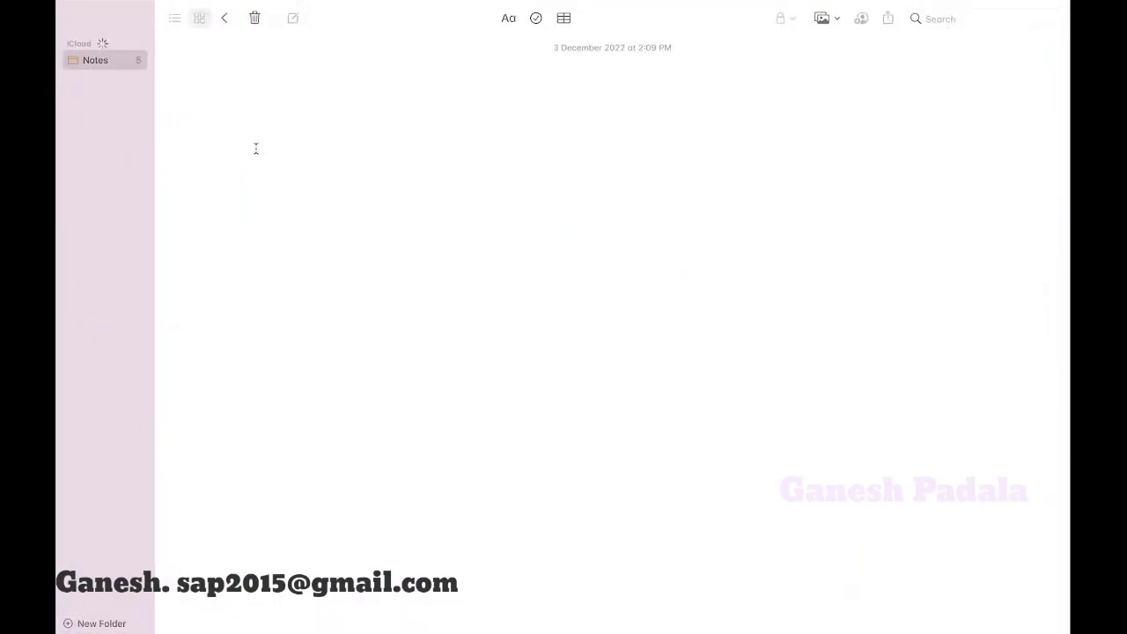
pyautogui.press('super+Tab')
pyautogui.press('super+Tab')
pyautogui.press('super+Tab')
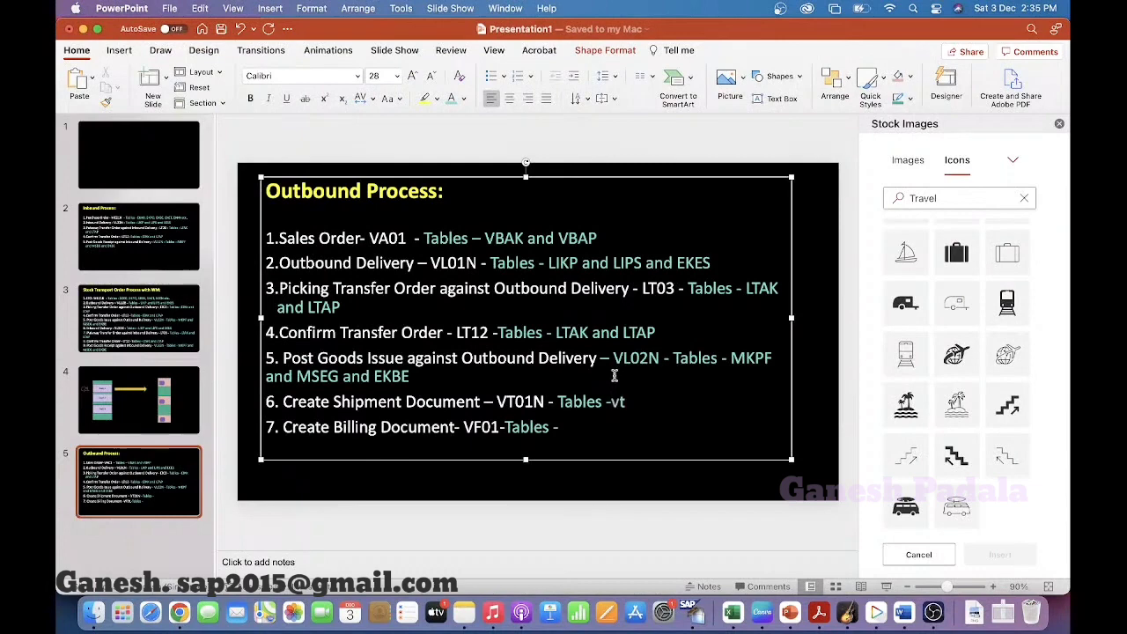
pyautogui.press('BackSpace')
pyautogui.press('BackSpace')
pyautogui.write('VTTK and')
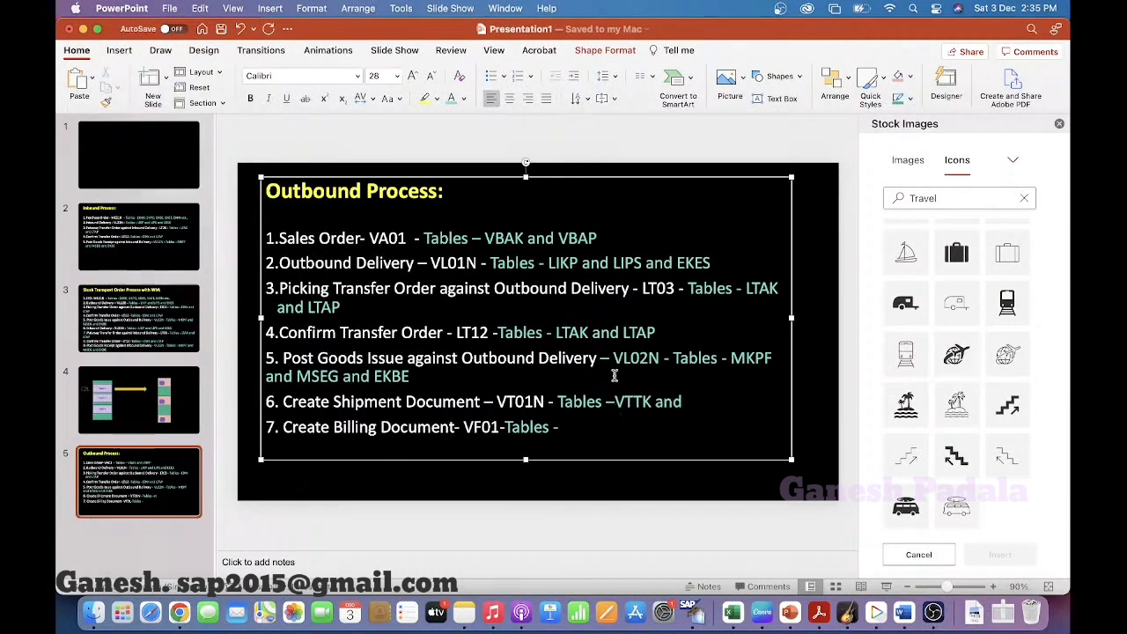
pyautogui.write(' VTTP')
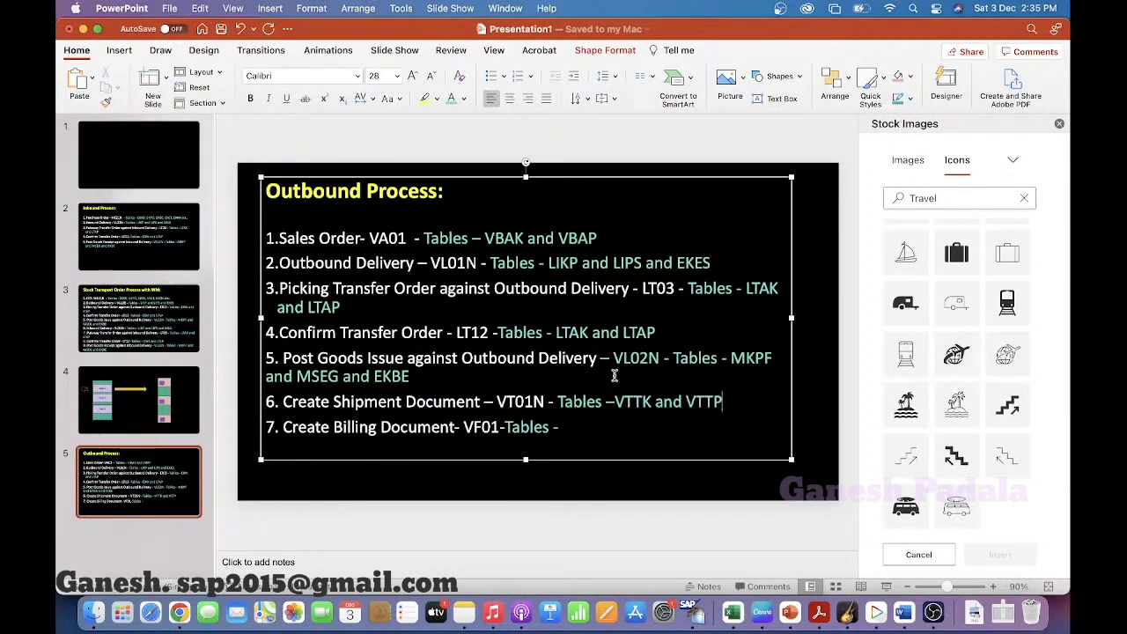
# Switch back to SAP GUI and go to the Display Billing Document transaction
pyautogui.hotkey('ctrl', 'Right')
pyautogui.press('super+Tab')
pyautogui.press('super+Tab')
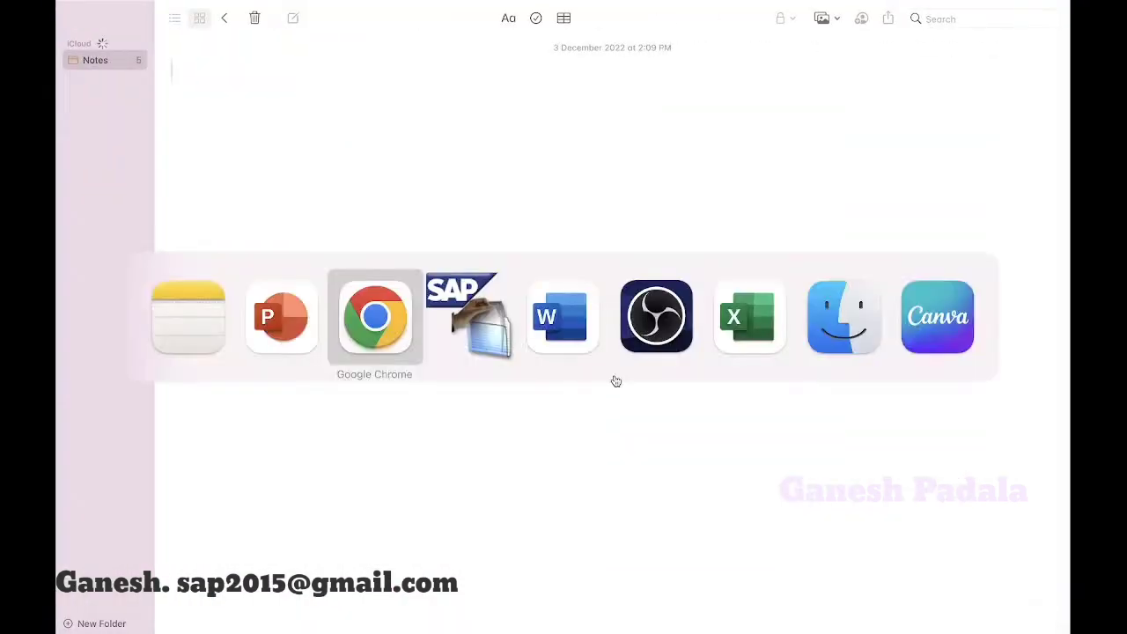
pyautogui.press('super+Tab')
pyautogui.click(128, 77)
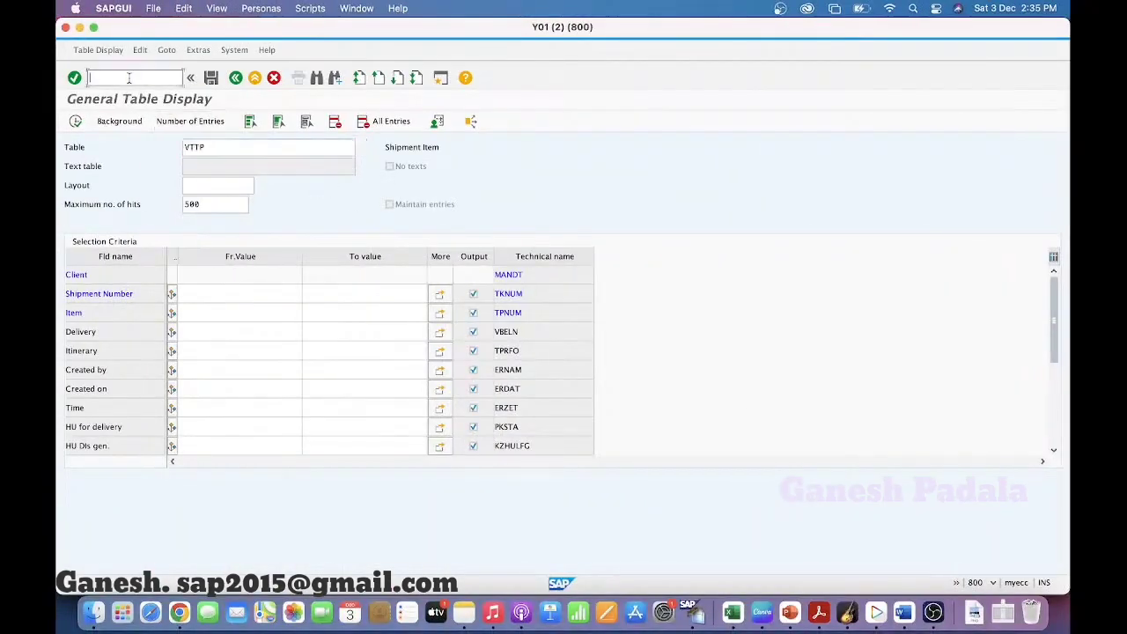
pyautogui.write('/NVT')
pyautogui.press('Return')
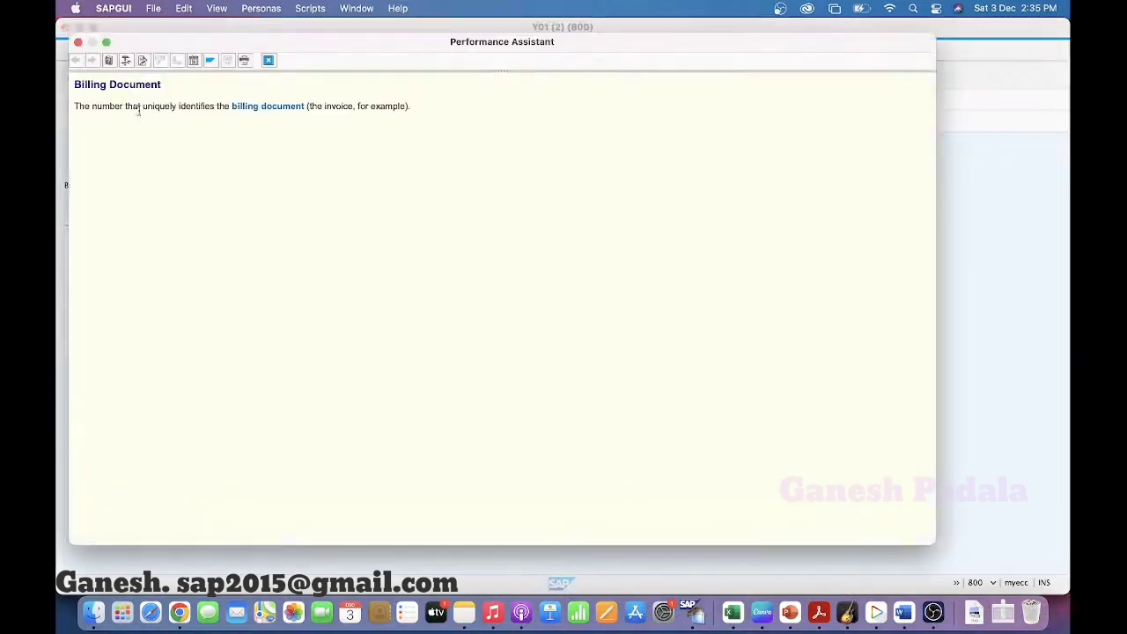
# Check the technical information of the Billing Document field and select its table name
pyautogui.click(125, 60)
pyautogui.doubleClick(238, 378)
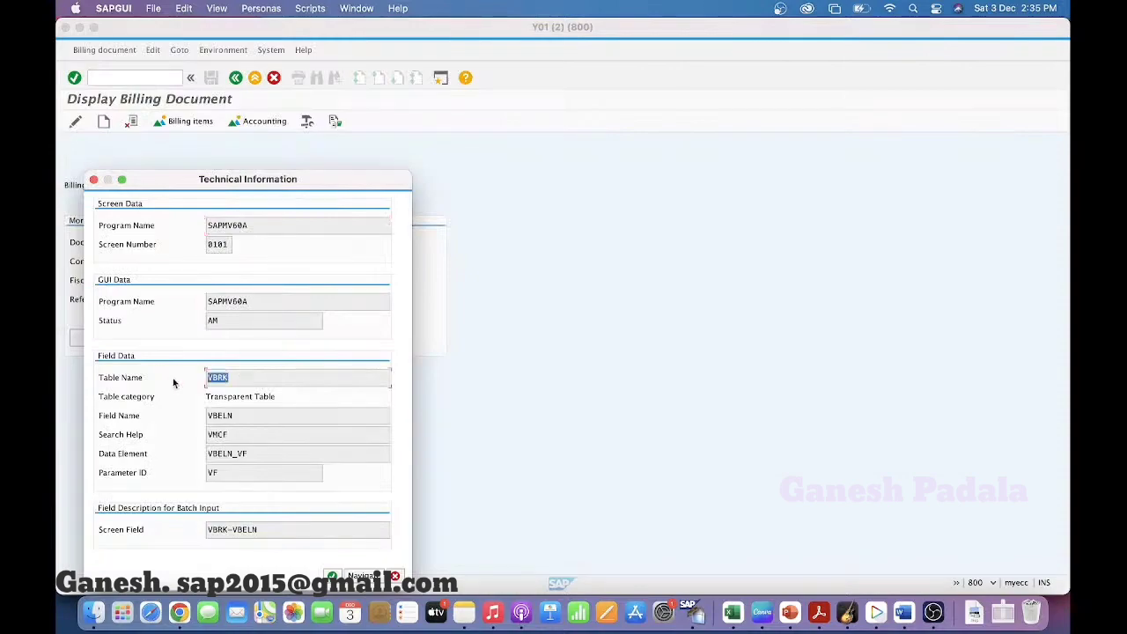
pyautogui.press('super+Tab')
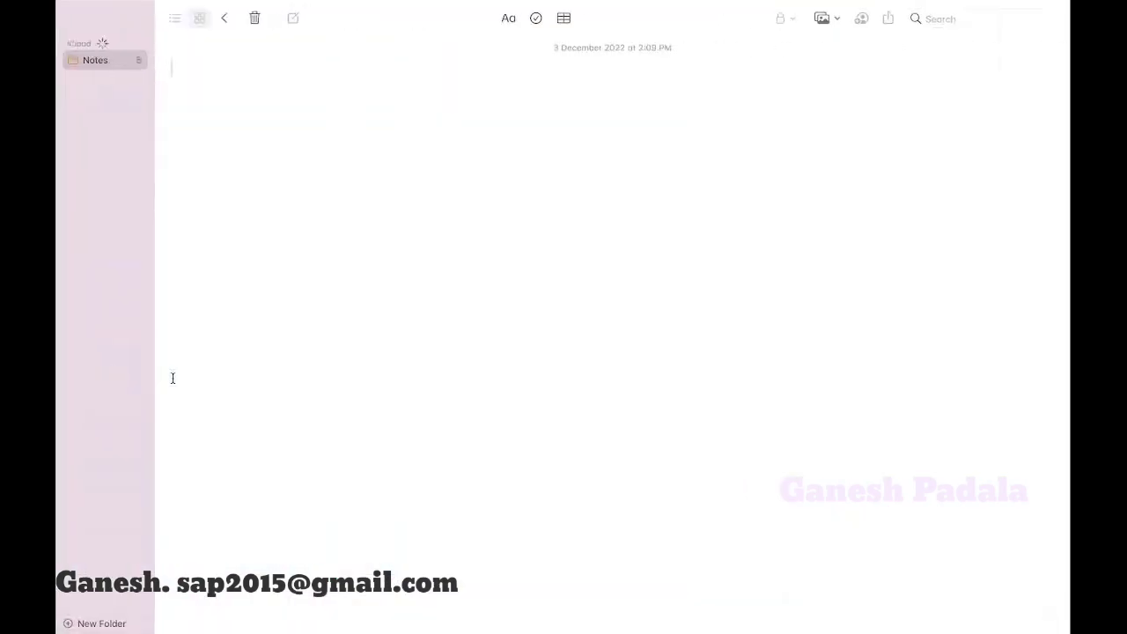
pyautogui.press('super+Tab')
pyautogui.press('Tab')
pyautogui.press('super+Tab')
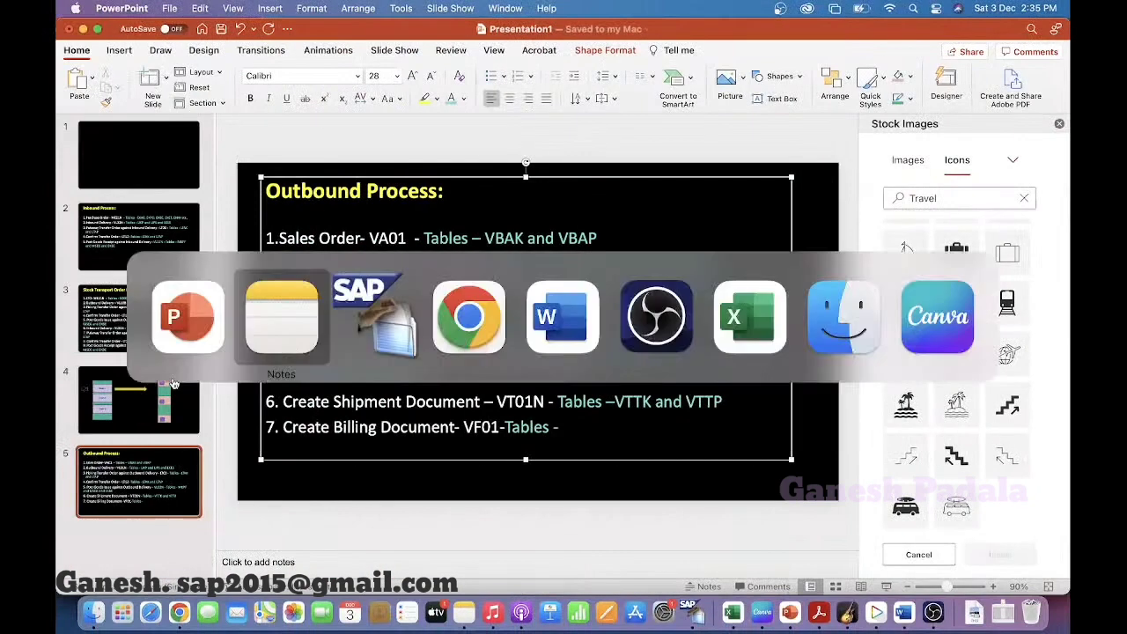
pyautogui.press('Tab')
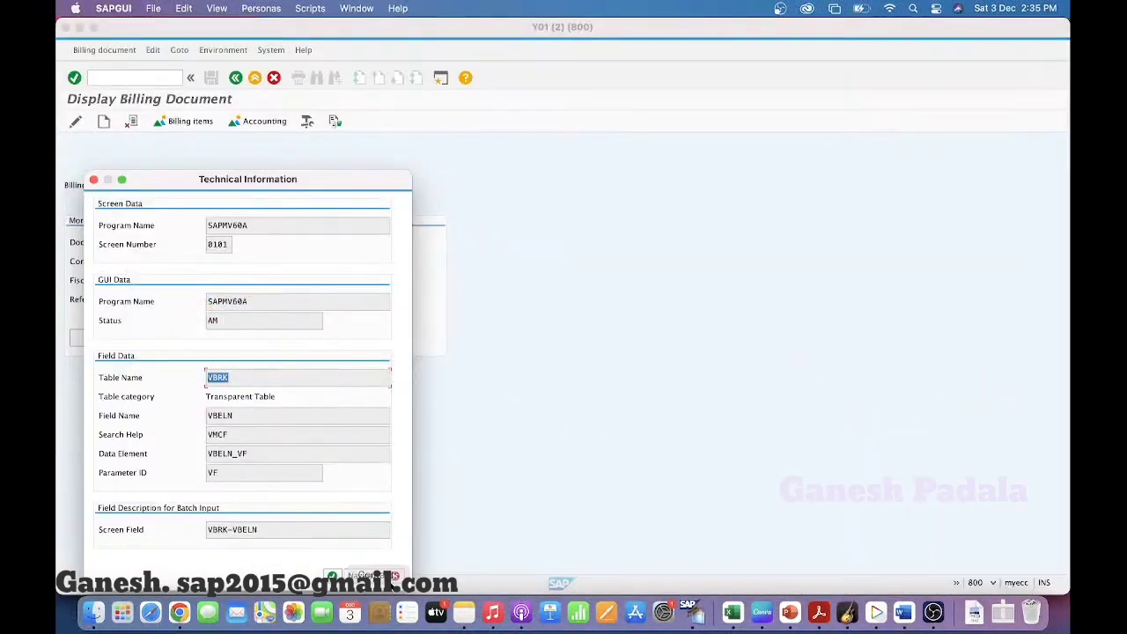
# Close the technical information and open transaction SE16N in a new session
pyautogui.click(395, 576)
pyautogui.click(121, 78)
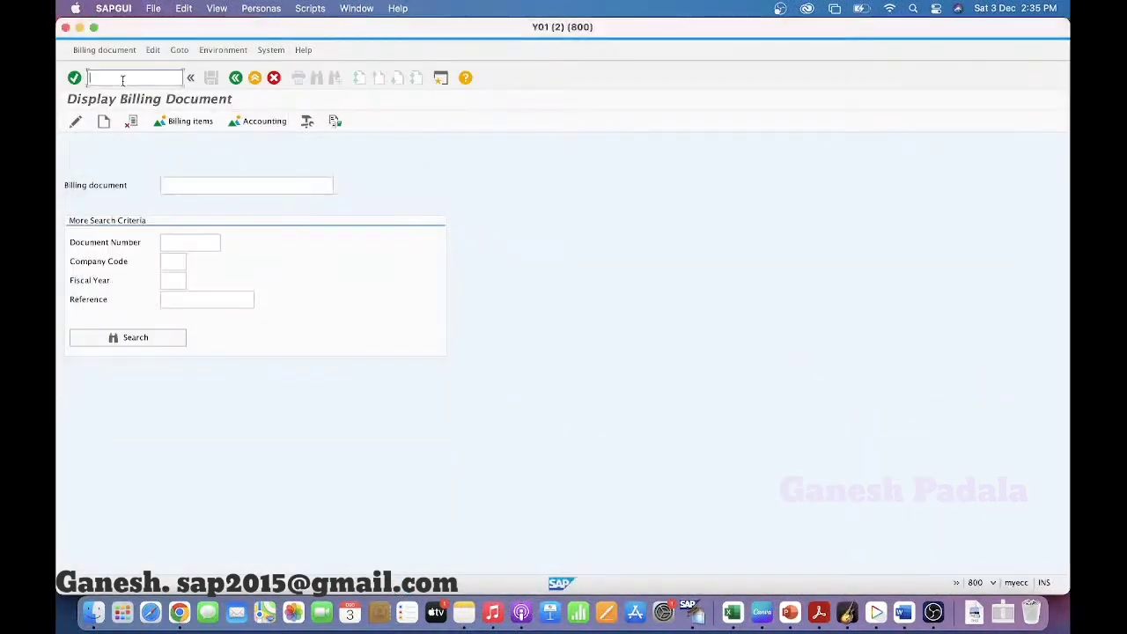
pyautogui.write('/OSE16N')
pyautogui.press('Return')
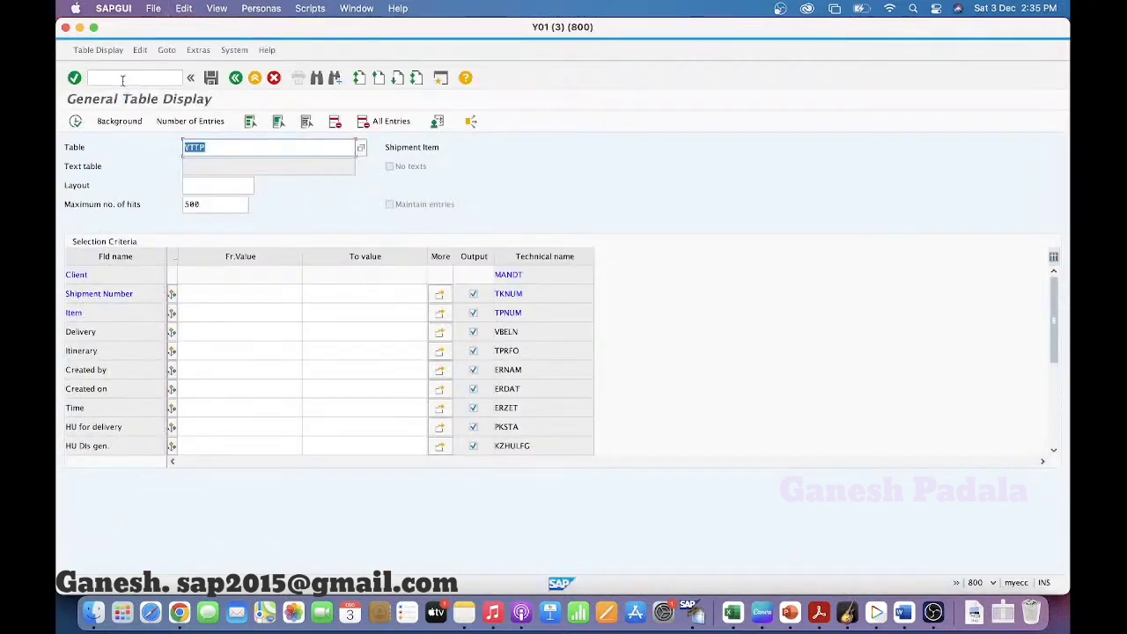
# Load table VBRK followed by table VBRP in General Table Display
pyautogui.write('VBRK')
pyautogui.press('Return')
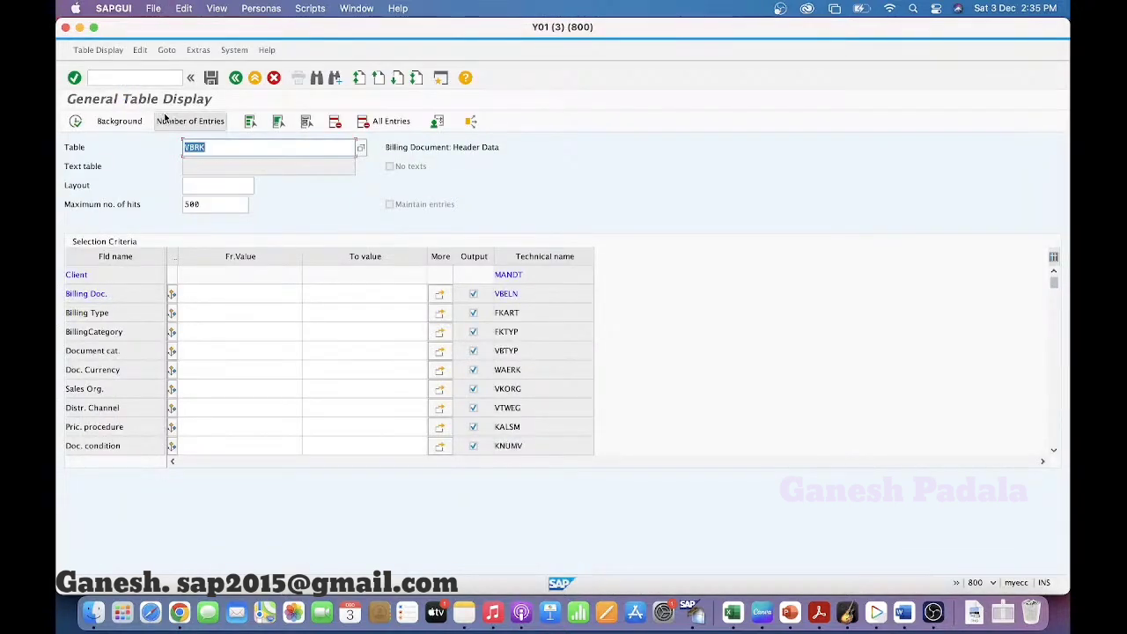
pyautogui.write('VBRP')
pyautogui.press('Return')
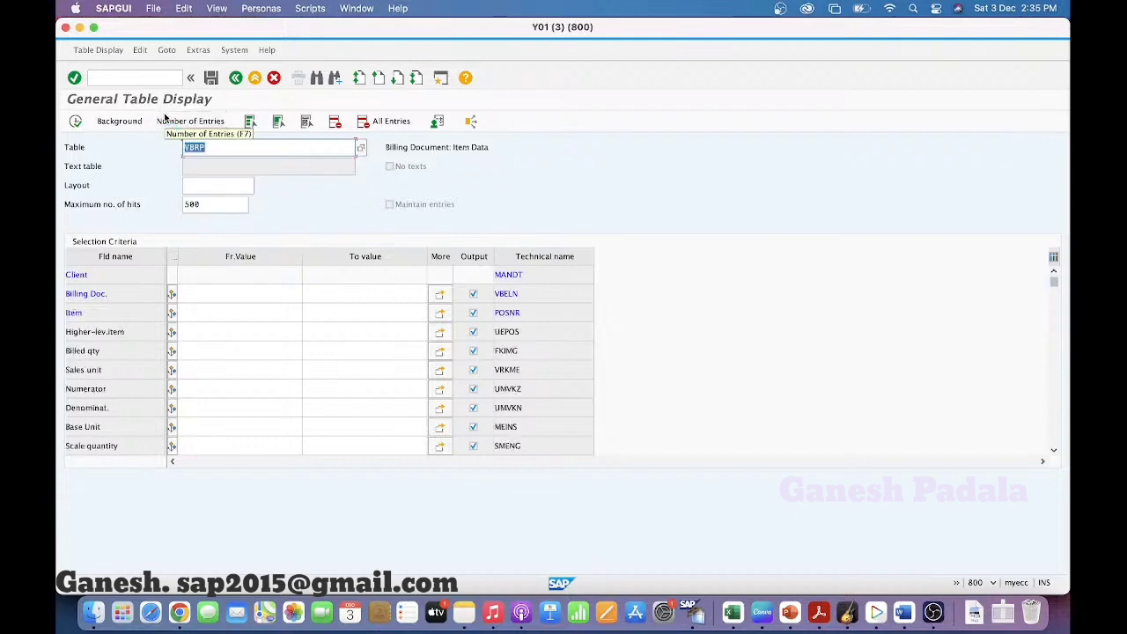
# Switch to PowerPoint and enter "VBR" as the start of the table names for Create Billing Document on the Outbound Process slide
pyautogui.press('super+Tab')
pyautogui.press('super+Tab')
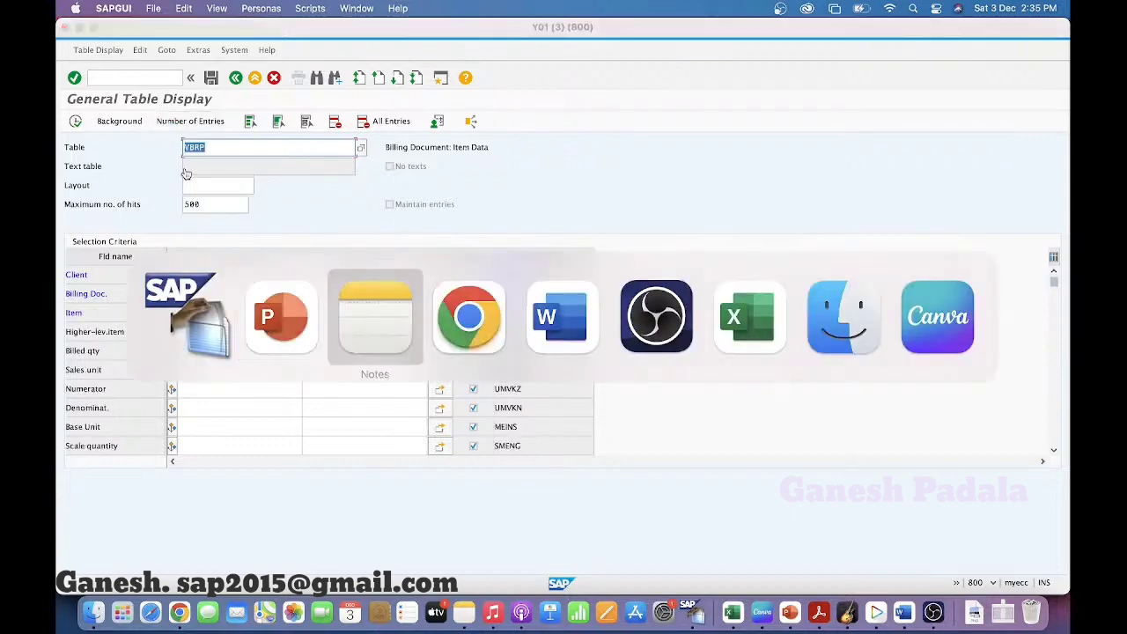
pyautogui.press('super+Tab')
pyautogui.press('super+Tab')
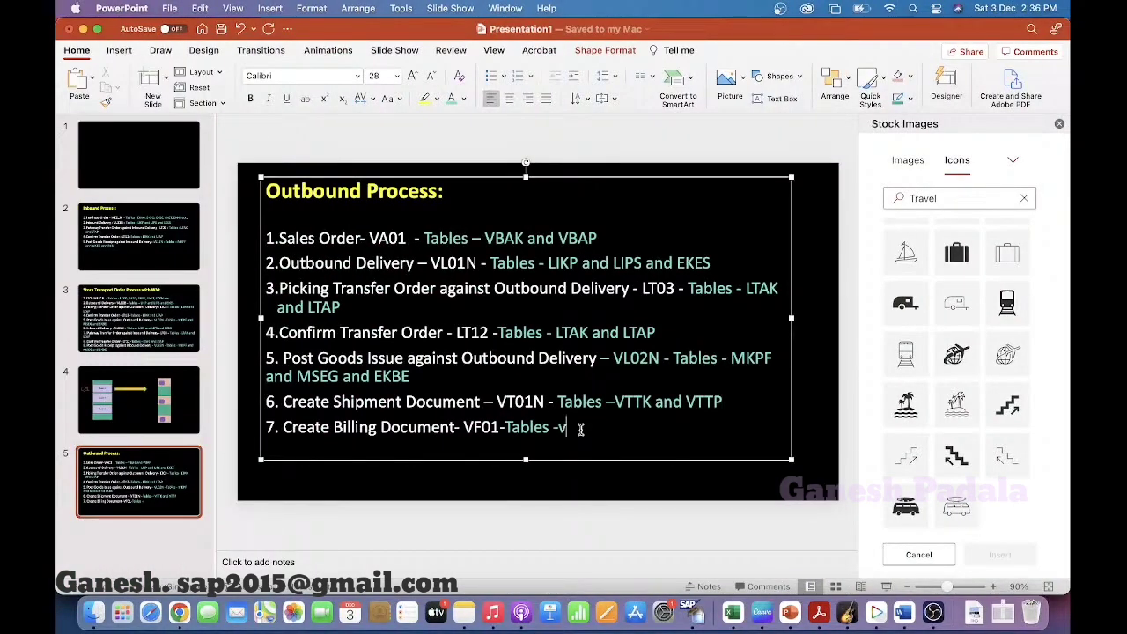
pyautogui.press('BackSpace')
pyautogui.write('VBR')
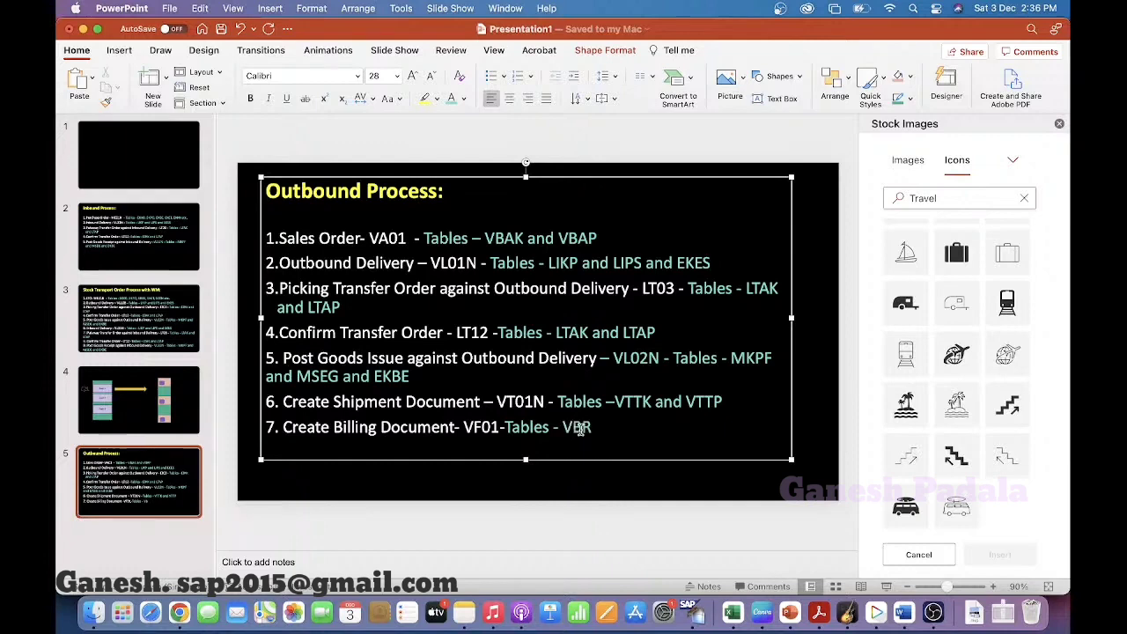